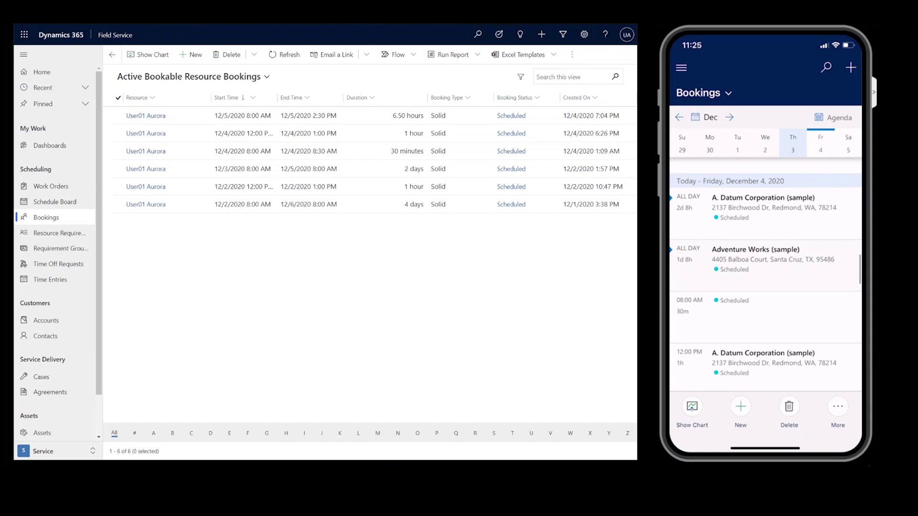
scroll(765, 273, down, 1)
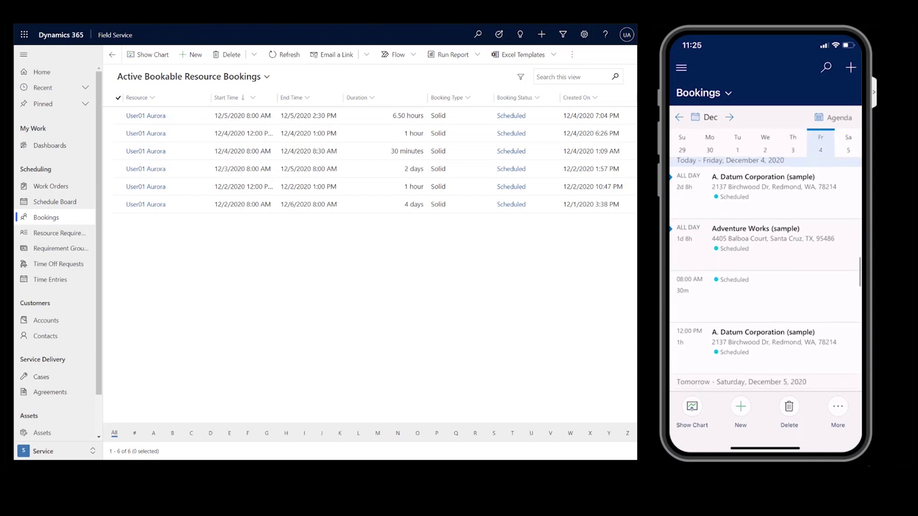
On the phone, open booking 00003 (12:00 PM, A. Datum Corporation) and show its Contoso Service Report
click(763, 338)
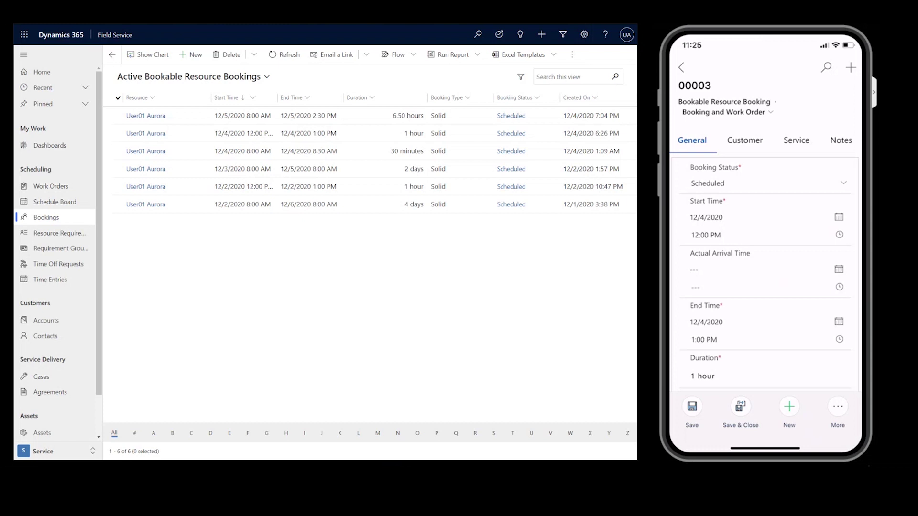
click(838, 409)
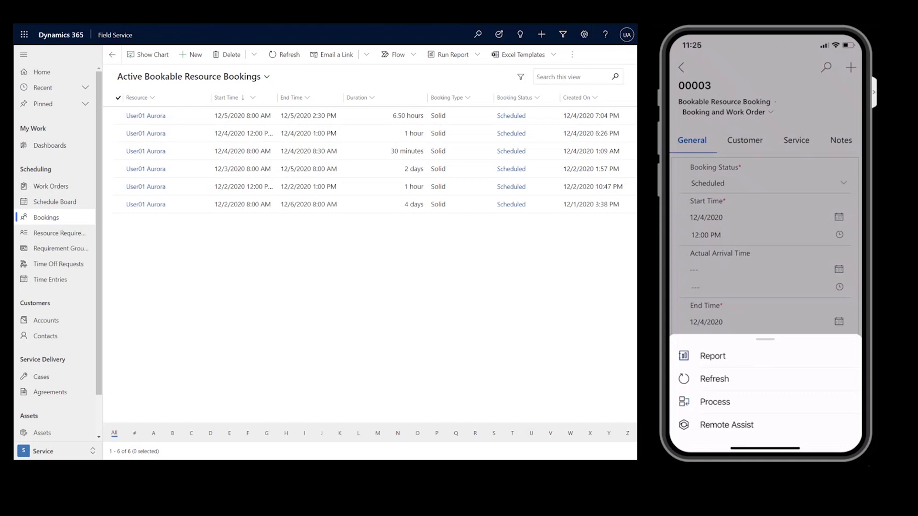
click(713, 357)
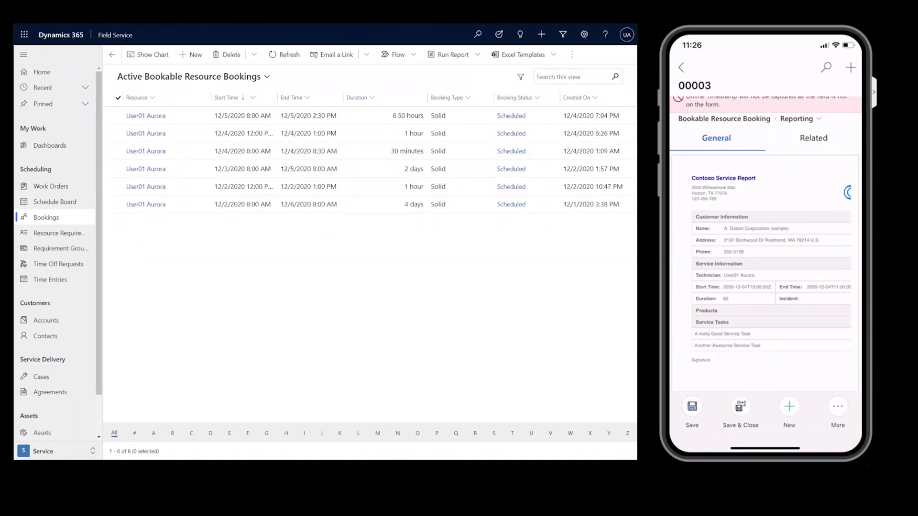
scroll(765, 229, down, 1)
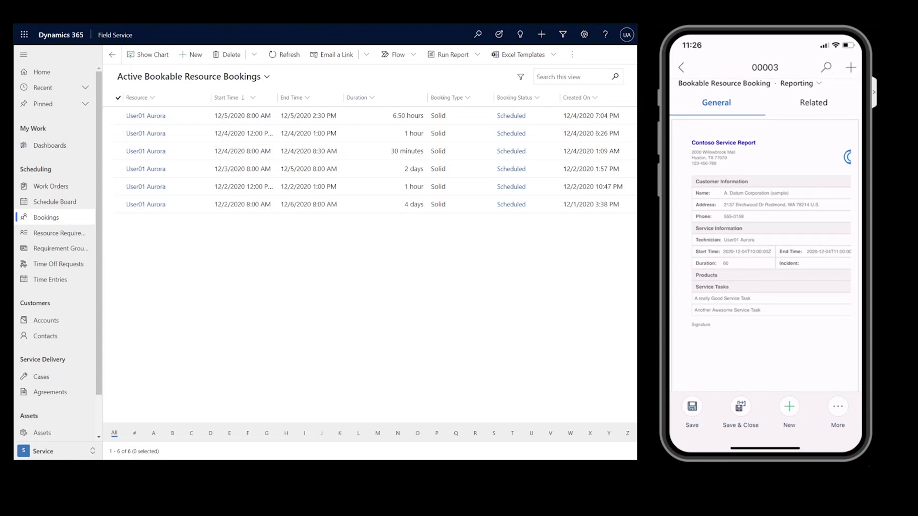
scroll(765, 251, down, 2)
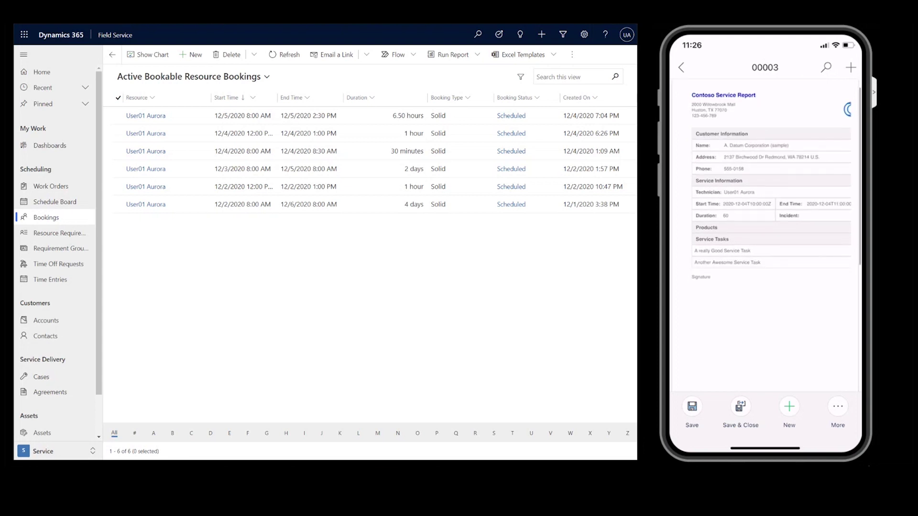
scroll(766, 215, up, 2)
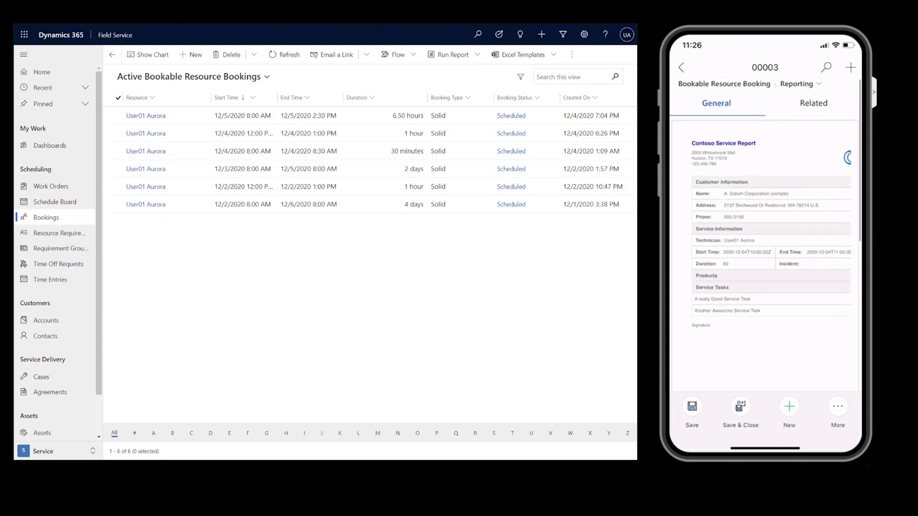
scroll(765, 252, down, 1)
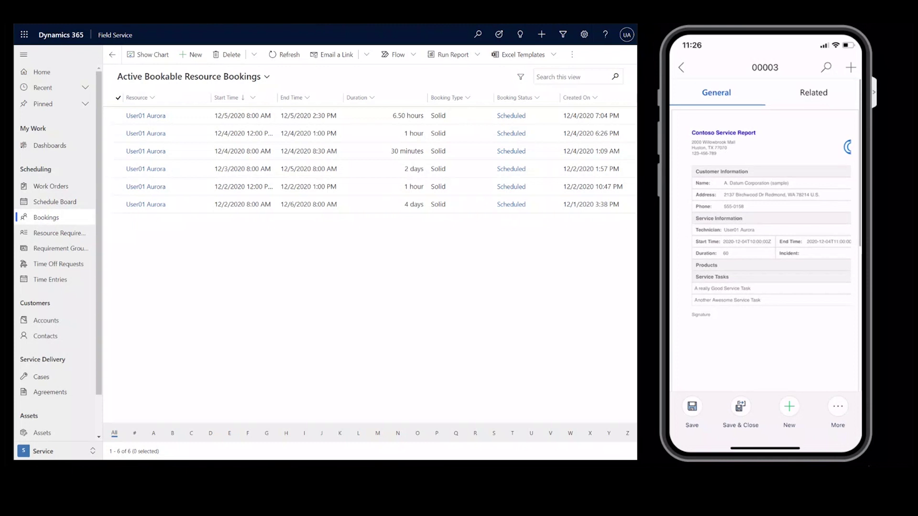
scroll(766, 251, down, 5)
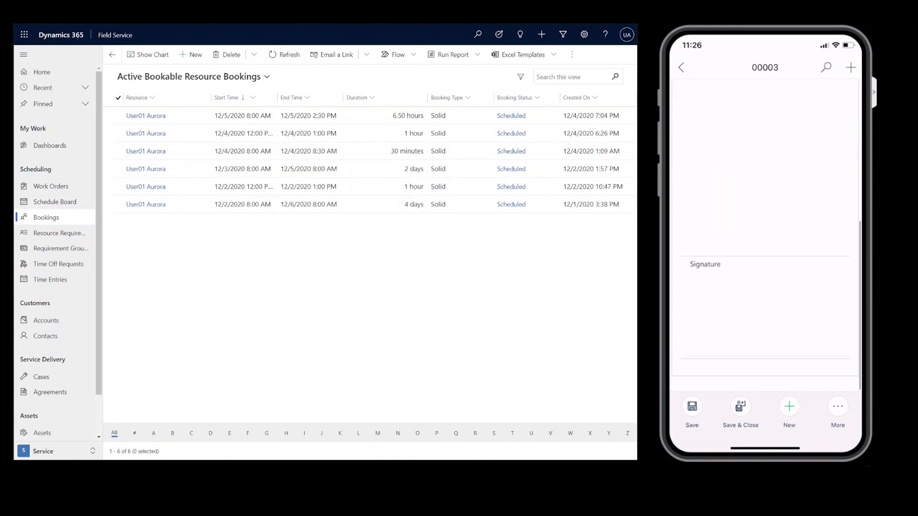
scroll(765, 237, up, 5)
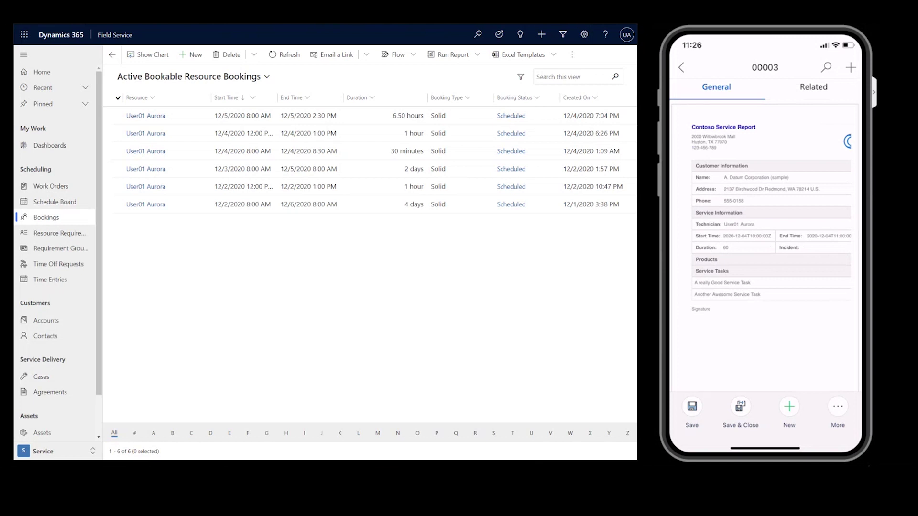
scroll(765, 238, down, 1)
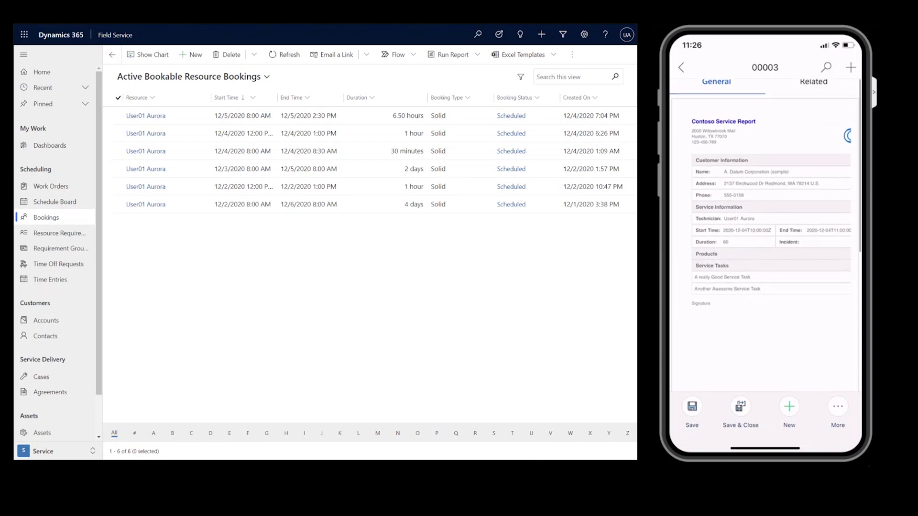
scroll(765, 236, down, 10)
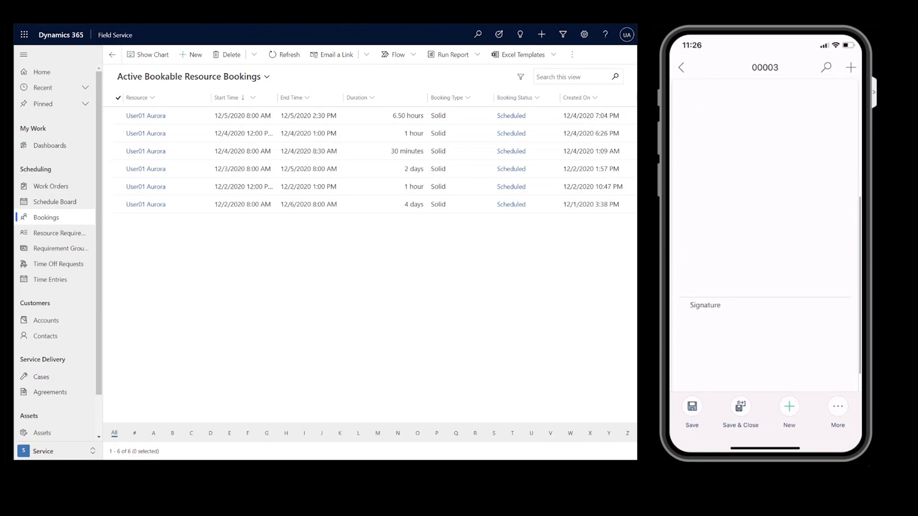
scroll(765, 237, down, 2)
Sign booking 00003's service report on the phone, accept the signature, and save the booking
mouse_move(723, 288)
mouse_down()
mouse_move(741, 293)
mouse_move(726, 330)
mouse_up()
mouse_move(780, 301)
mouse_down()
mouse_move(769, 305)
mouse_move(796, 315)
mouse_move(805, 300)
mouse_up()
drag(802, 307, 815, 302)
click(842, 368)
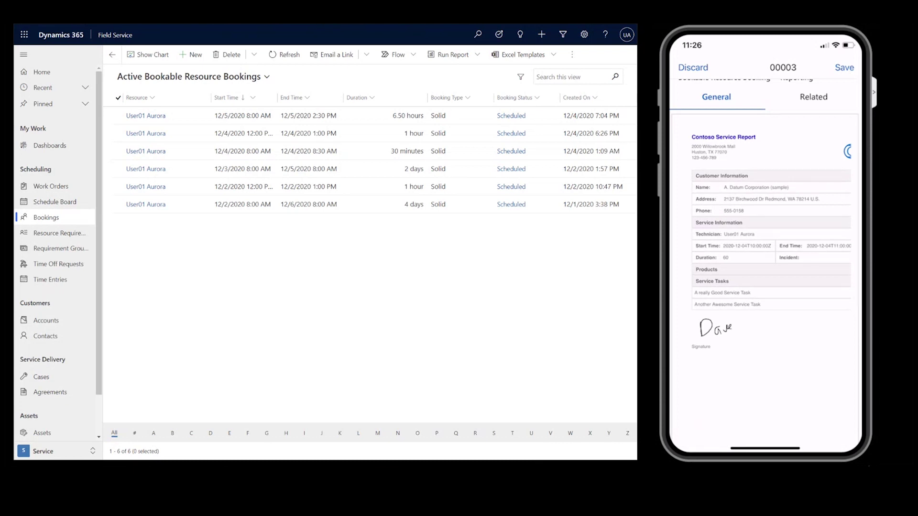
scroll(766, 225, up, 2)
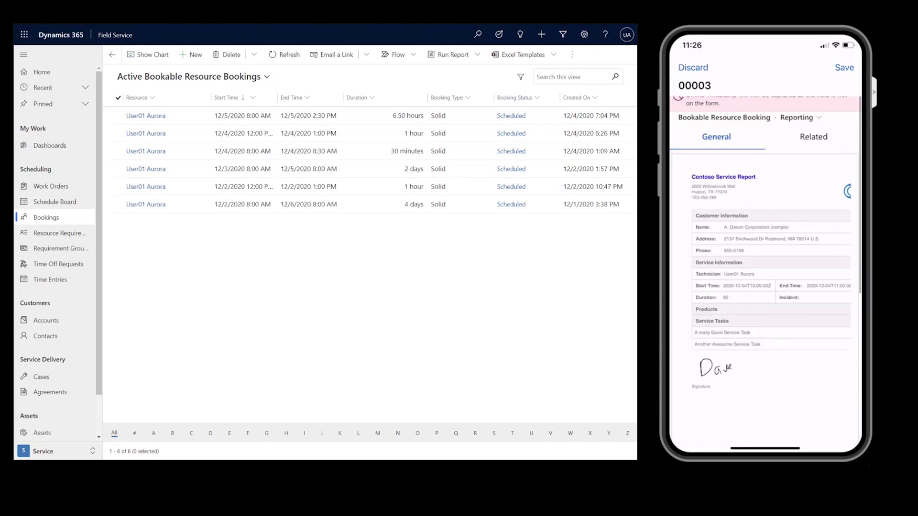
click(845, 68)
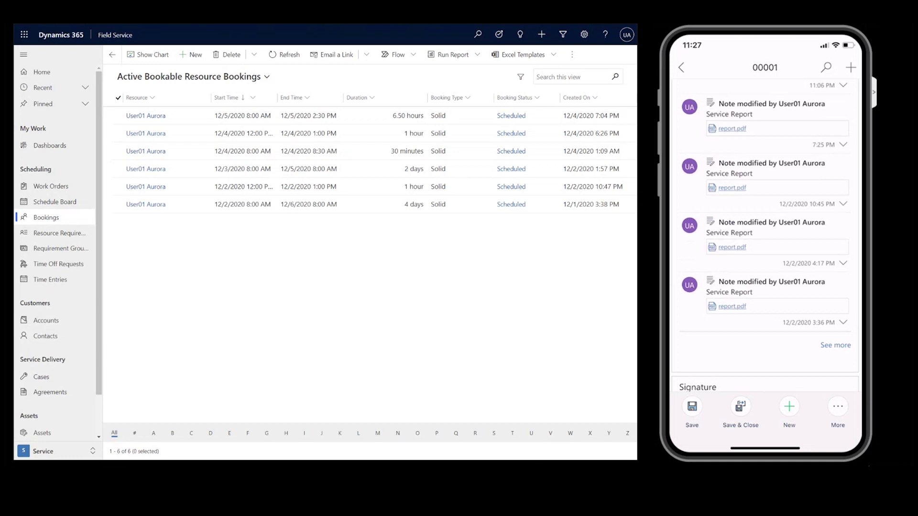
click(732, 307)
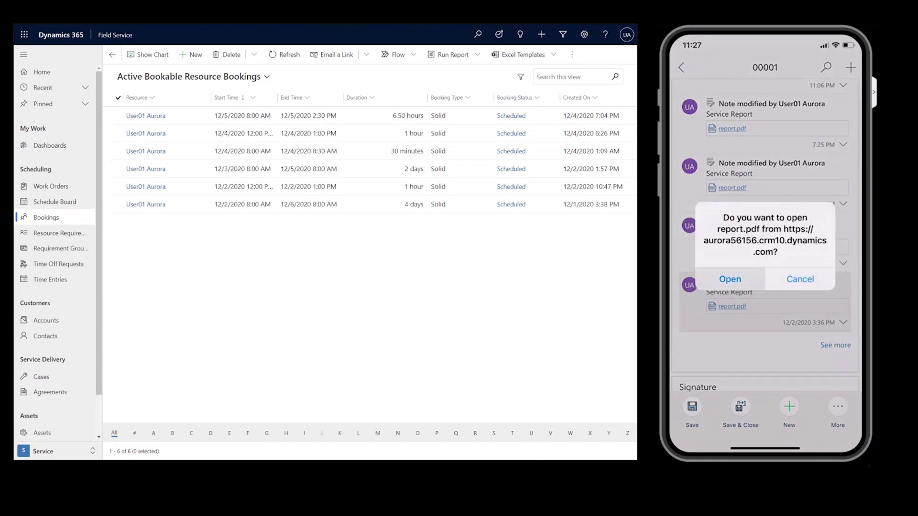
click(729, 279)
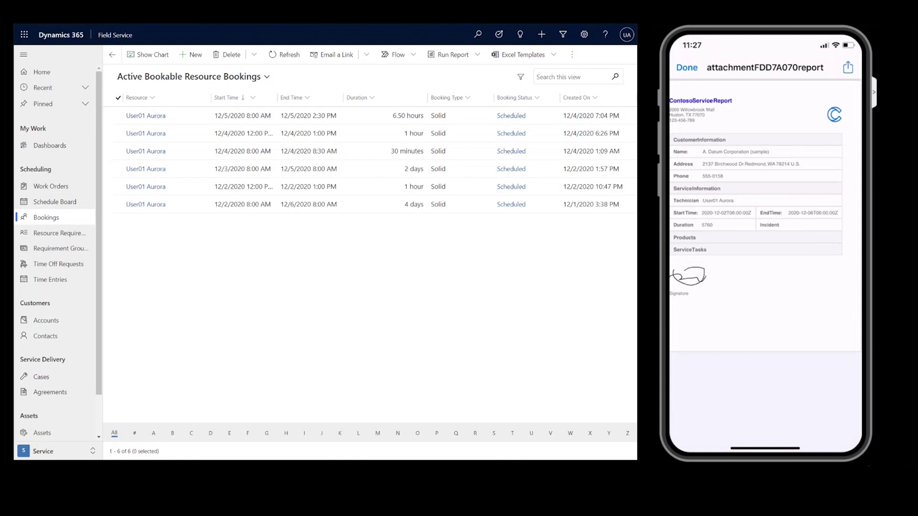
click(848, 66)
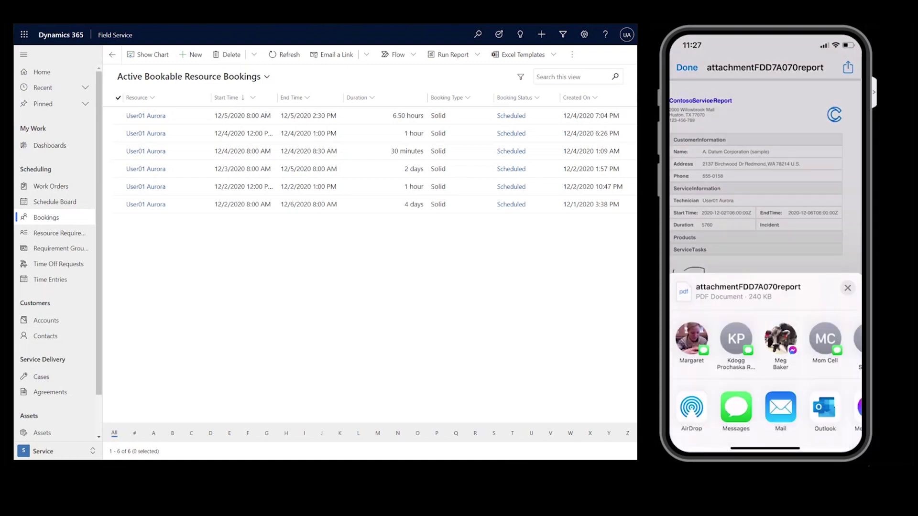
click(848, 241)
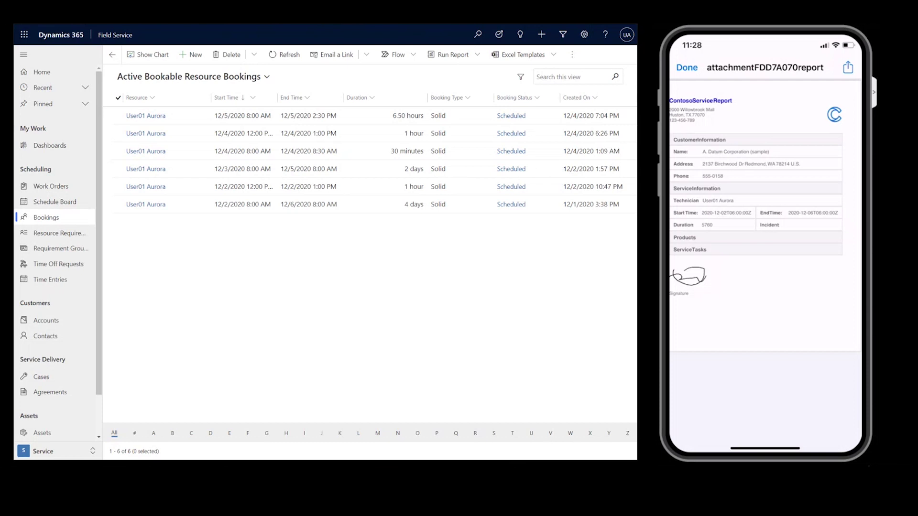
click(687, 67)
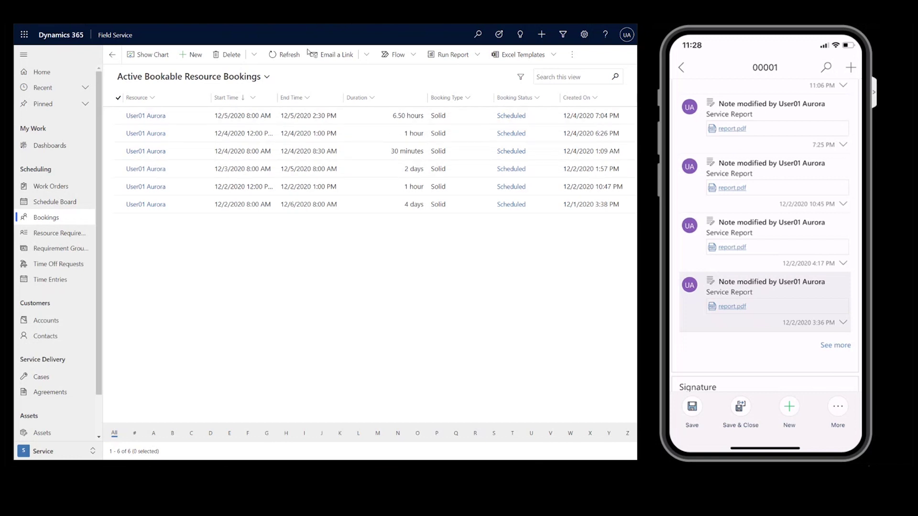
On the web, sign booking 00004's Alpine Ski House Contoso Service Report and save it
double_click(195, 118)
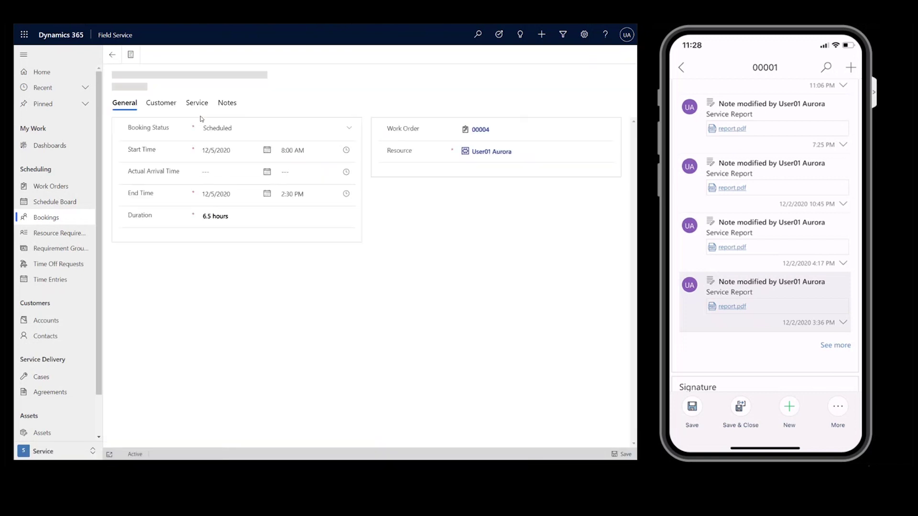
click(376, 55)
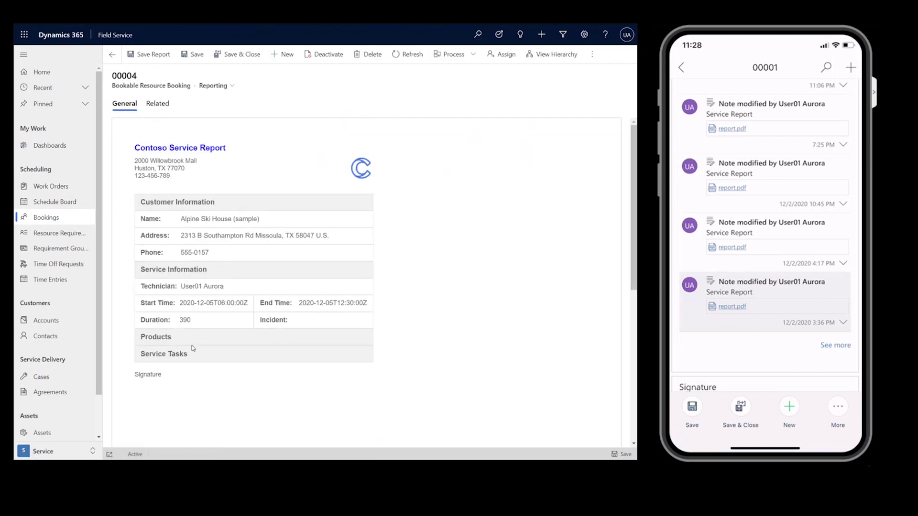
scroll(377, 243, down, 5)
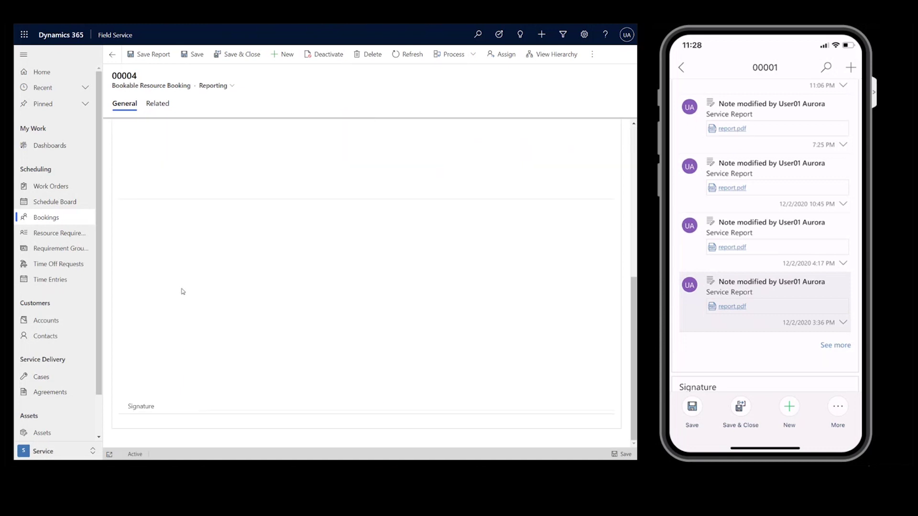
mouse_move(247, 384)
mouse_down()
mouse_move(418, 361)
mouse_move(463, 343)
mouse_up()
click(606, 425)
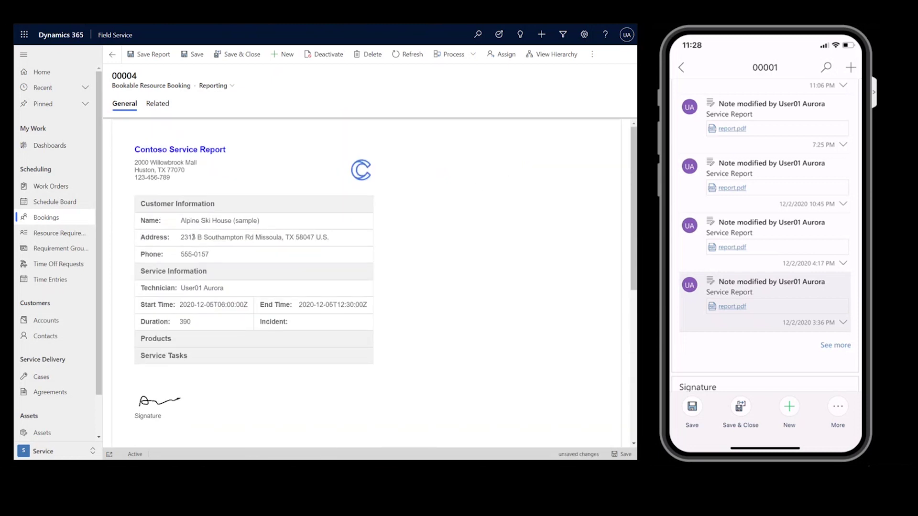
click(148, 57)
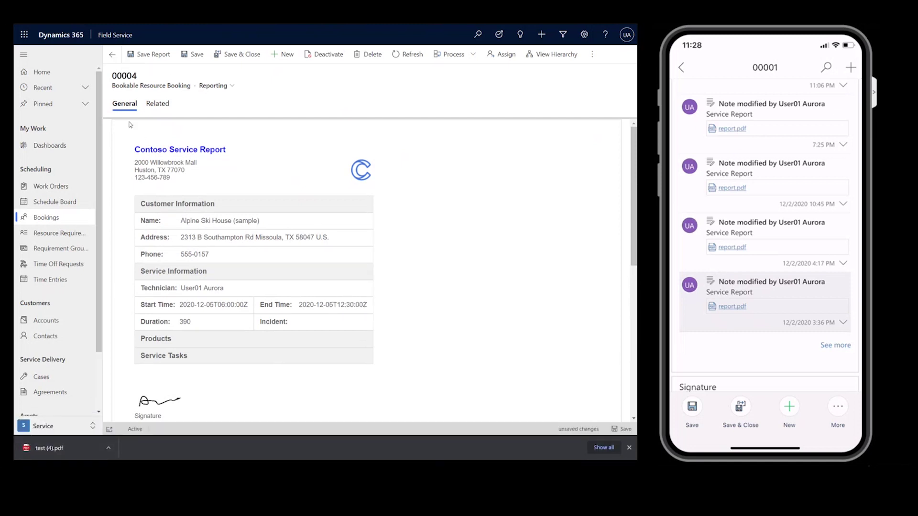
Save booking 00004, then open and close its report.pdf attachment from the Notes timeline
click(113, 56)
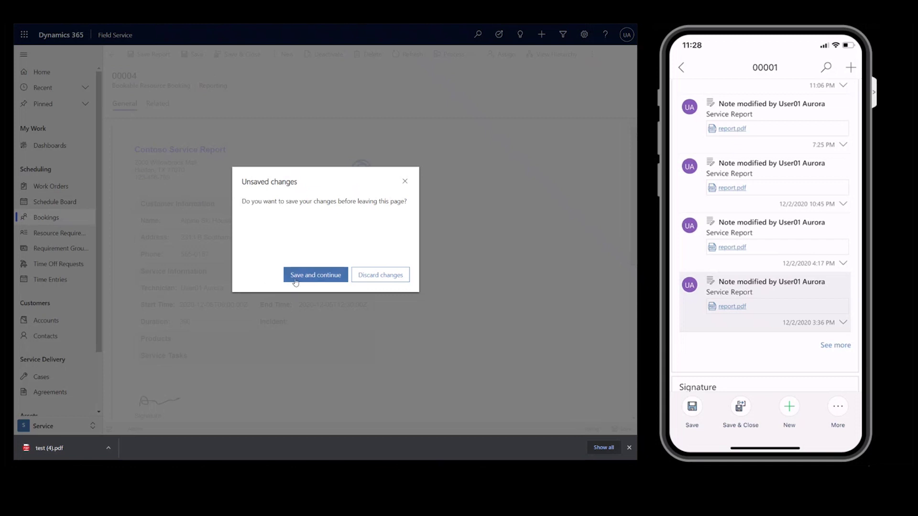
click(314, 277)
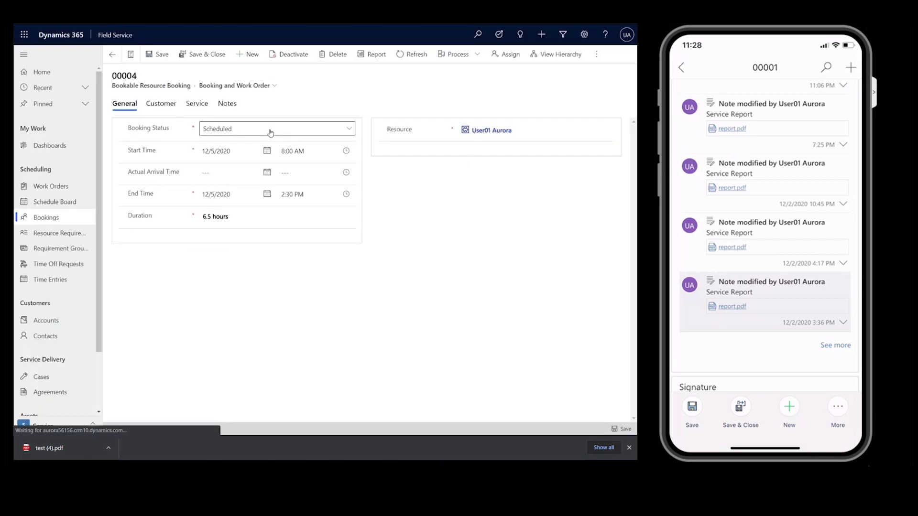
click(227, 104)
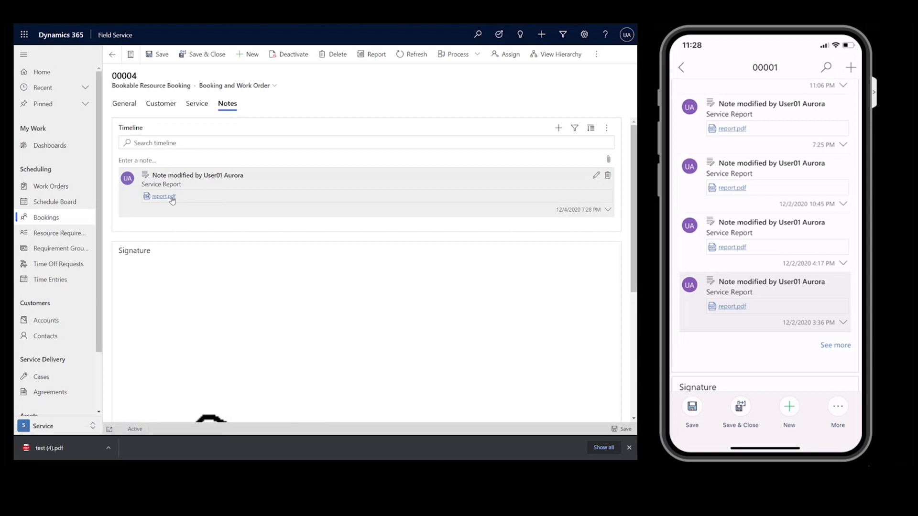
click(179, 199)
click(58, 448)
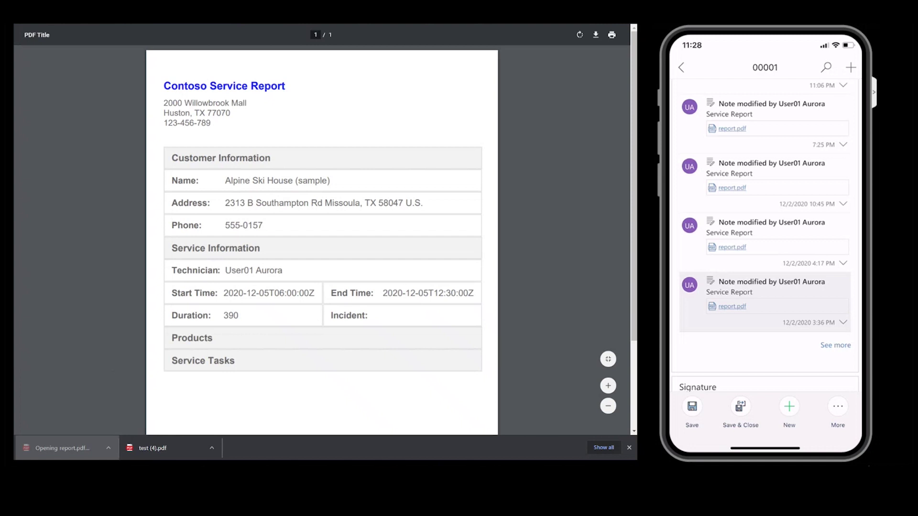
key(ctrl+w)
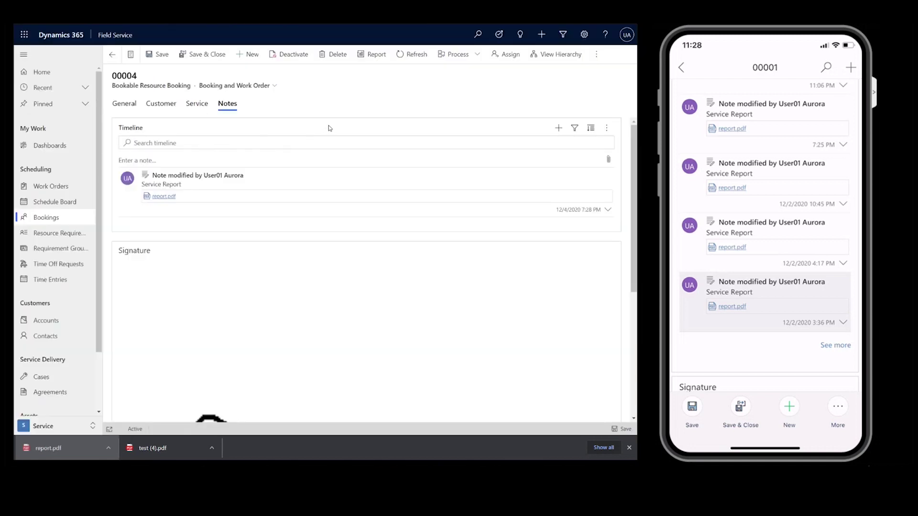